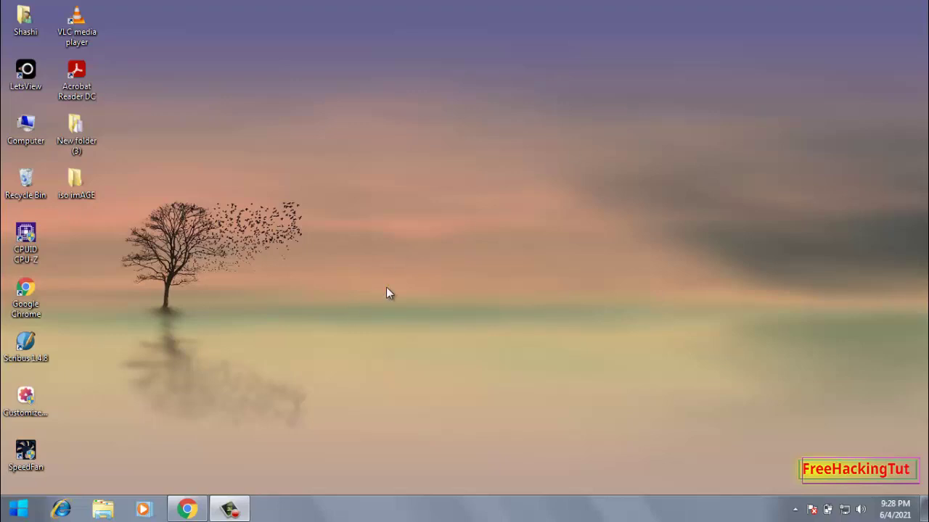
# Search Google for 'wincdemu' and open the 'WinCDEmu - the easiest way to mount an ISO' result.
pyautogui.click(187, 509)
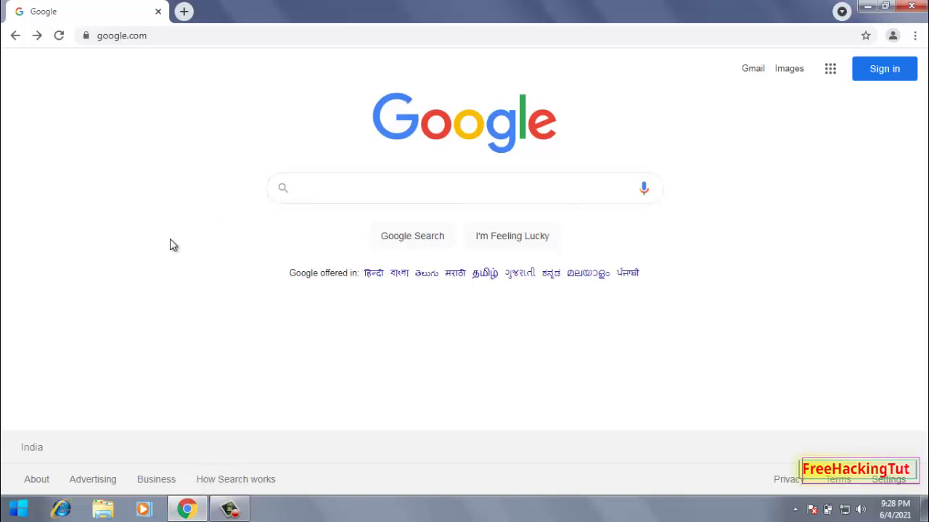
pyautogui.write('wincd')
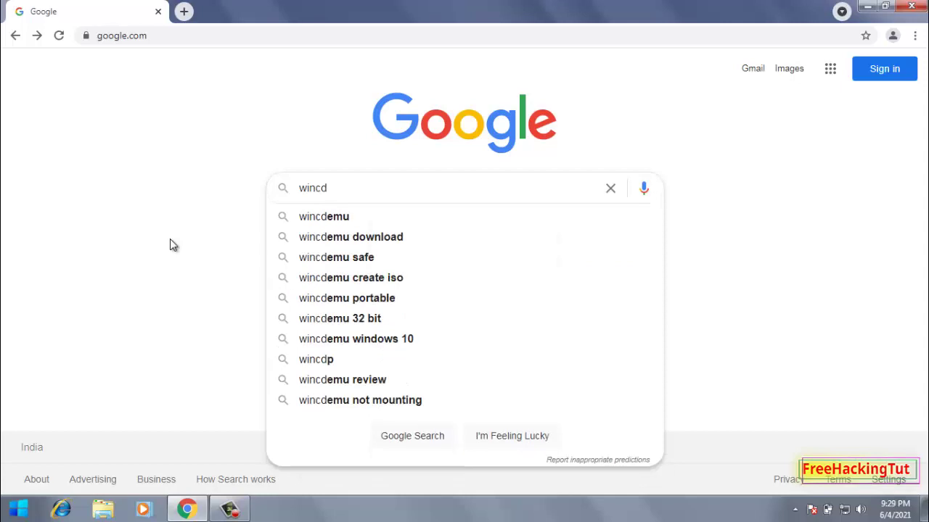
pyautogui.write('emu')
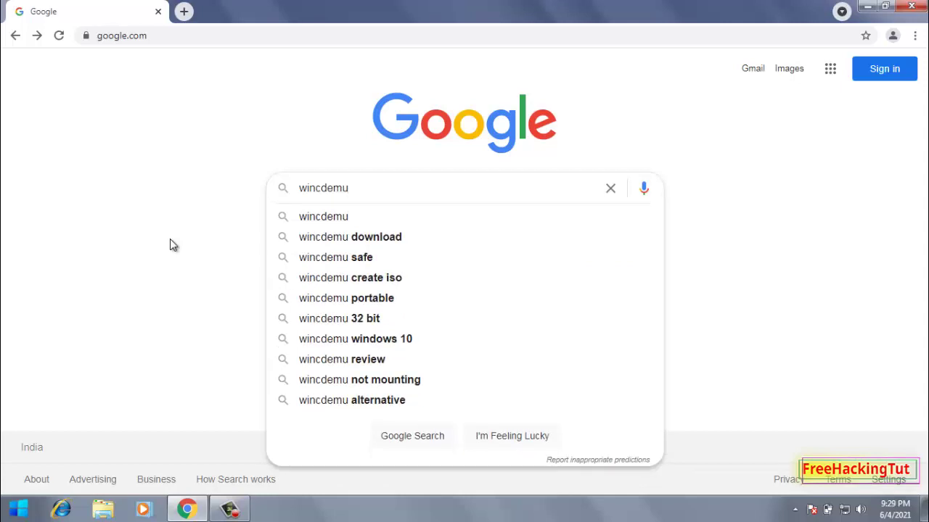
pyautogui.press('Return')
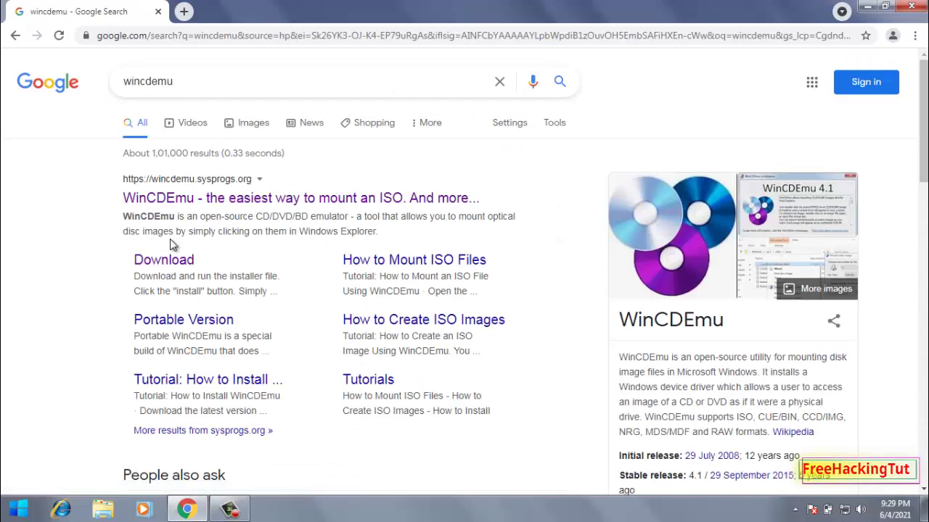
pyautogui.click(135, 260)
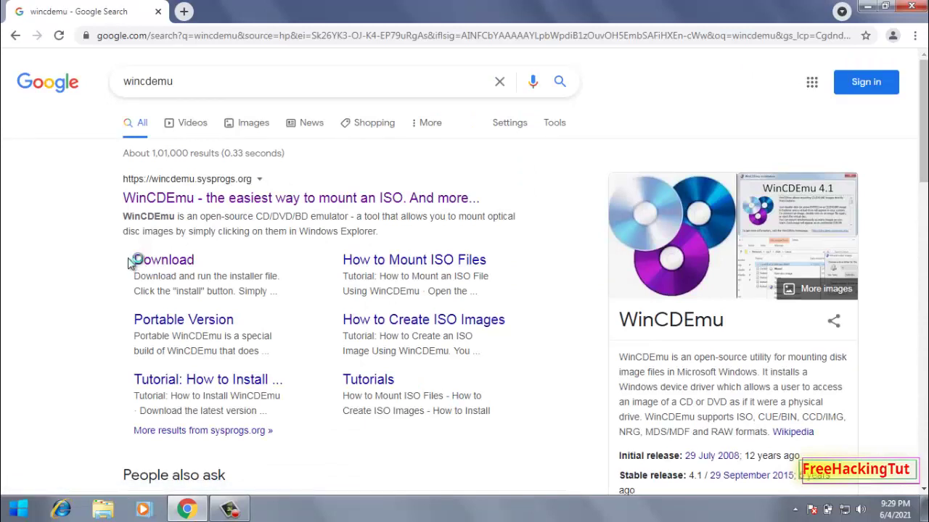
pyautogui.click(202, 210)
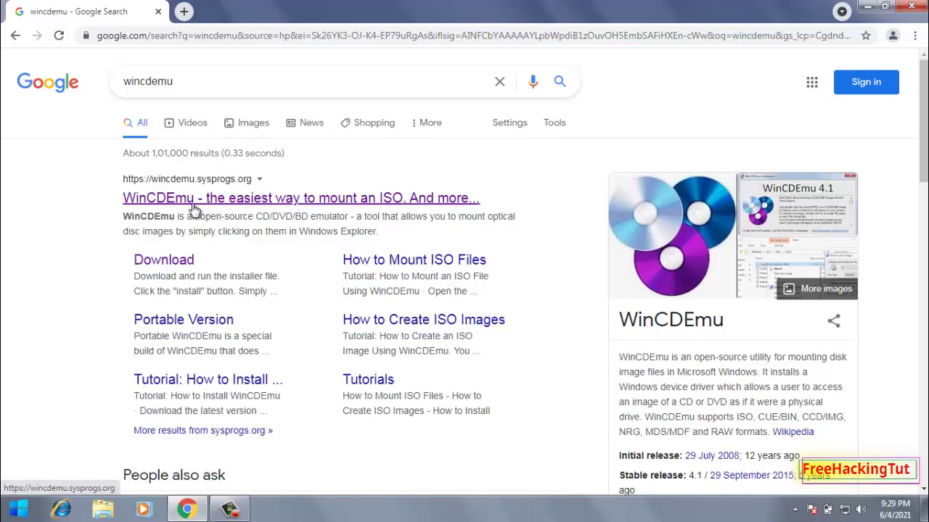
pyautogui.click(255, 207)
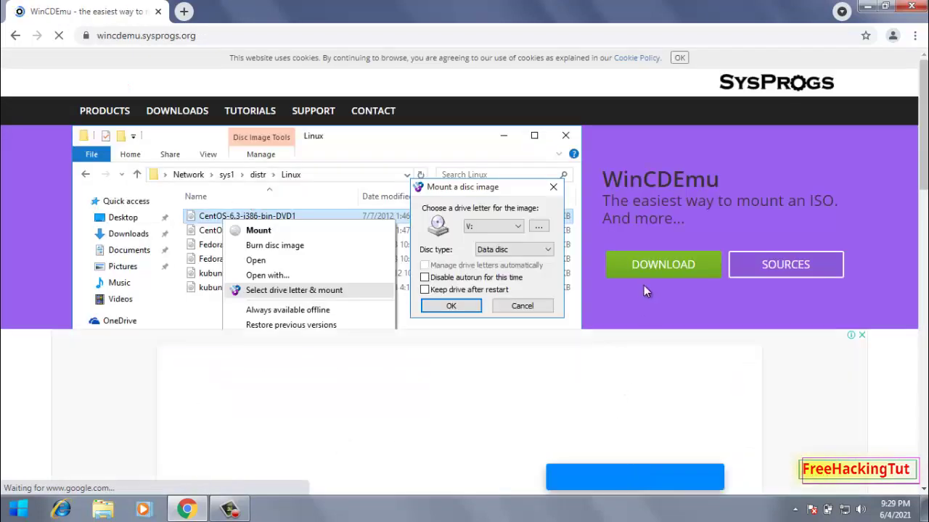
# Download WinCDEmu-4.1.exe and show it in its folder from Chrome's Downloads list.
pyautogui.click(661, 268)
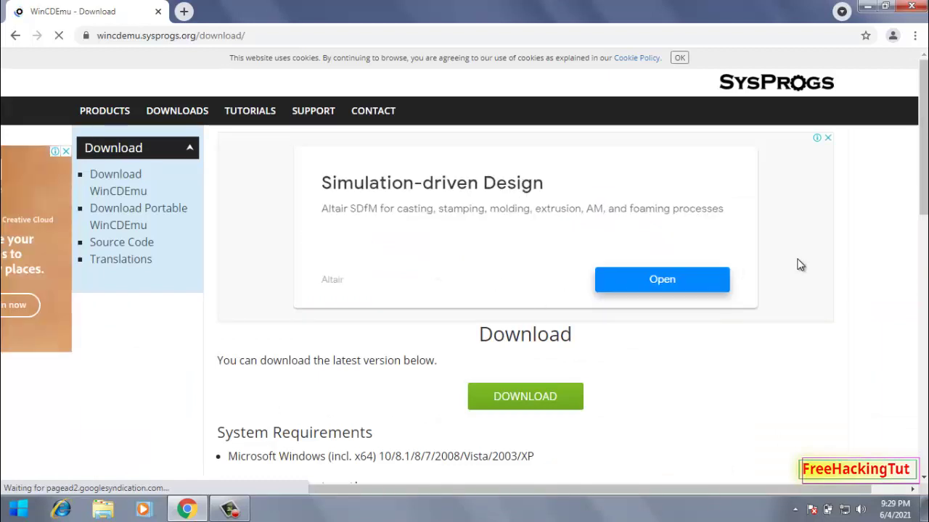
pyautogui.click(915, 41)
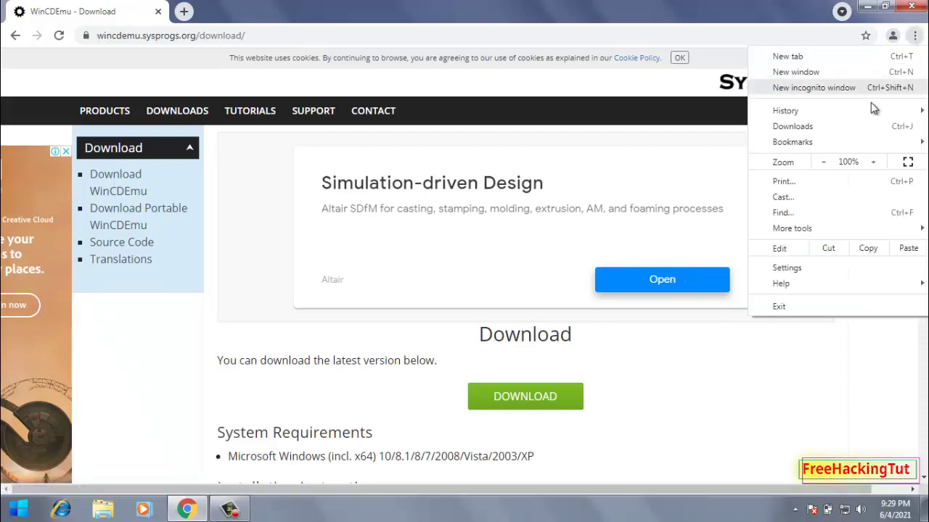
pyautogui.moveTo(823, 145)
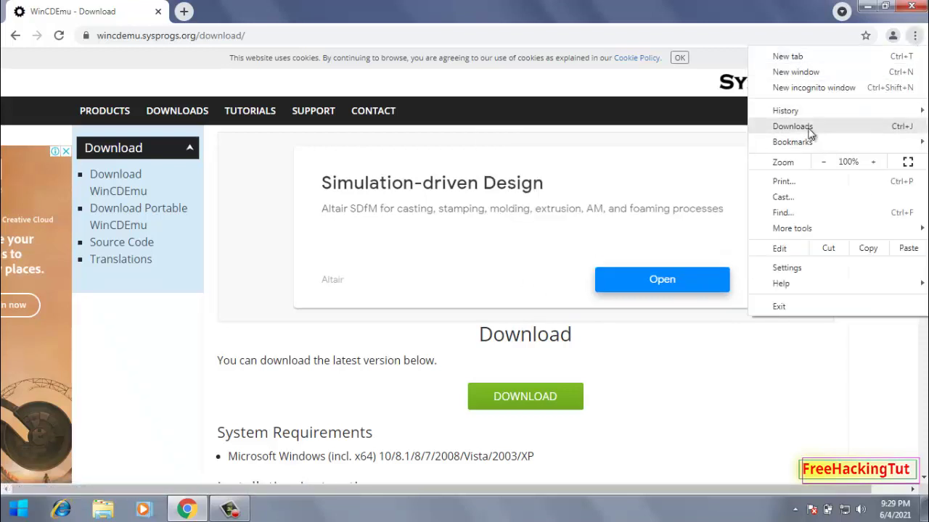
pyautogui.click(805, 126)
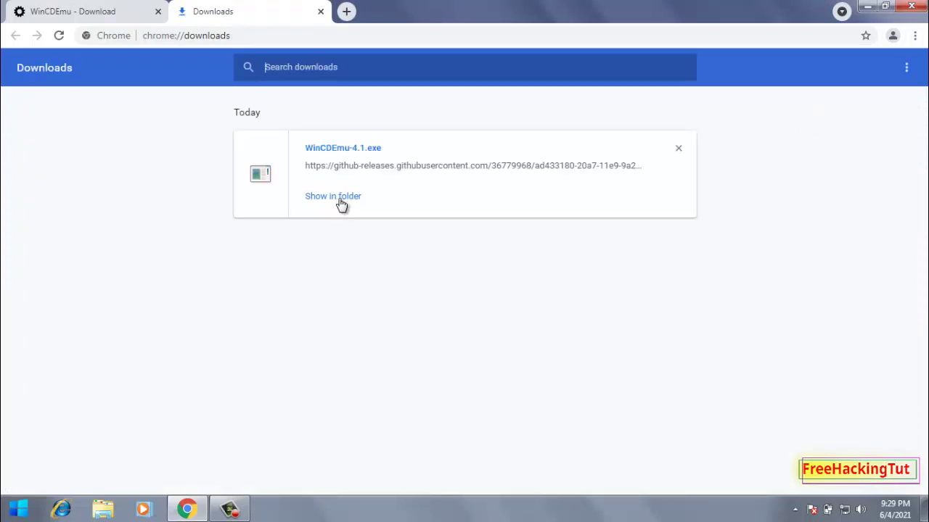
pyautogui.click(341, 205)
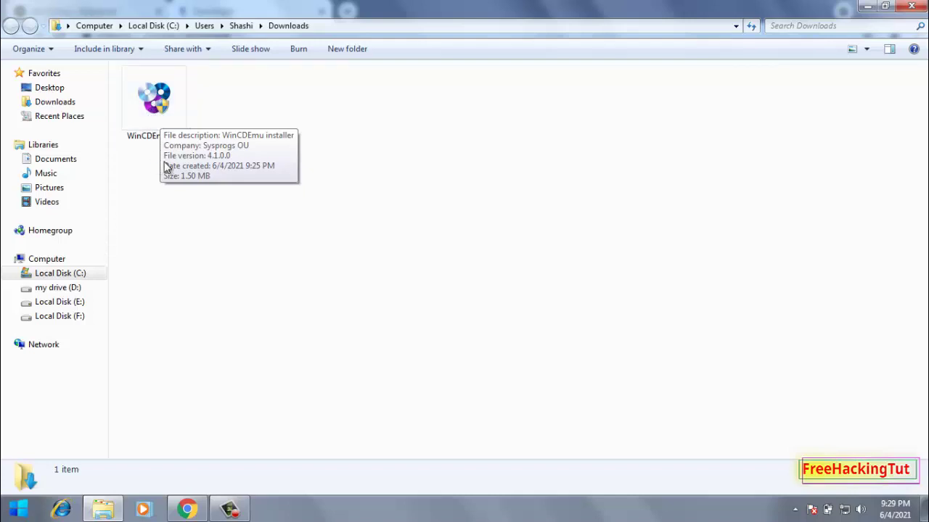
# Run WinCDEmu-4.1.exe, install it with the Sysprogs driver, then close the Downloads window.
pyautogui.click(156, 107)
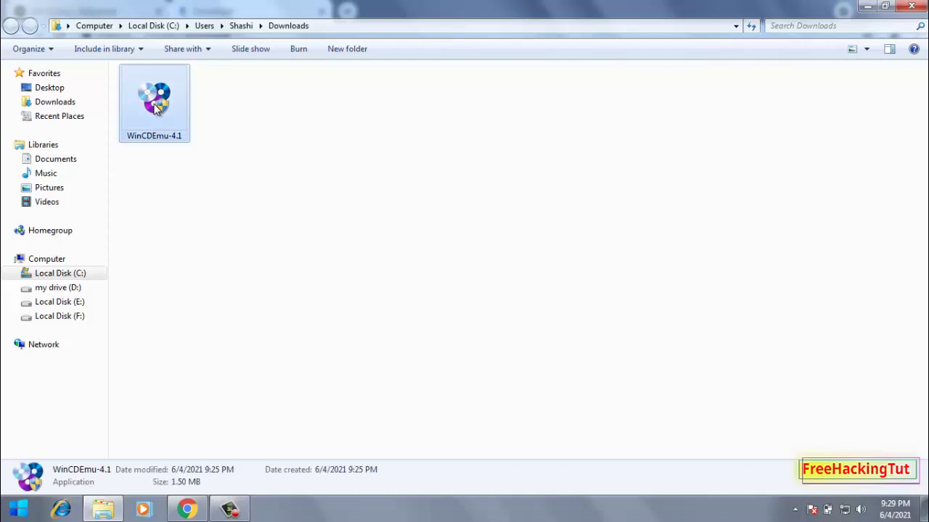
pyautogui.doubleClick(156, 108)
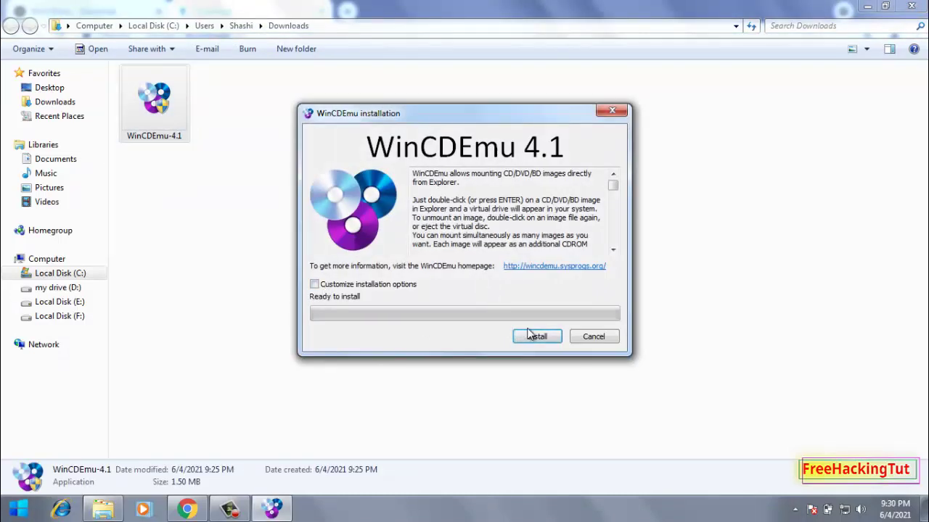
pyautogui.click(530, 336)
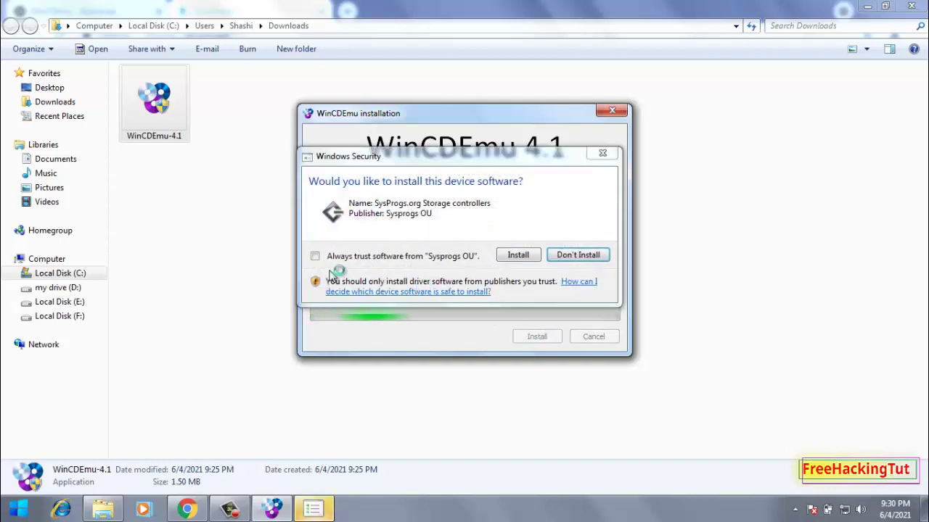
pyautogui.click(517, 257)
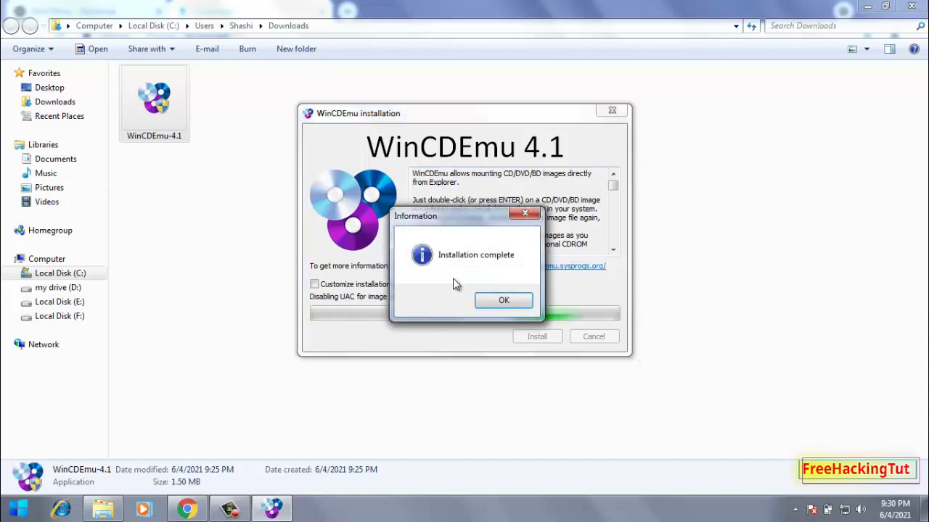
pyautogui.click(493, 304)
pyautogui.click(913, 6)
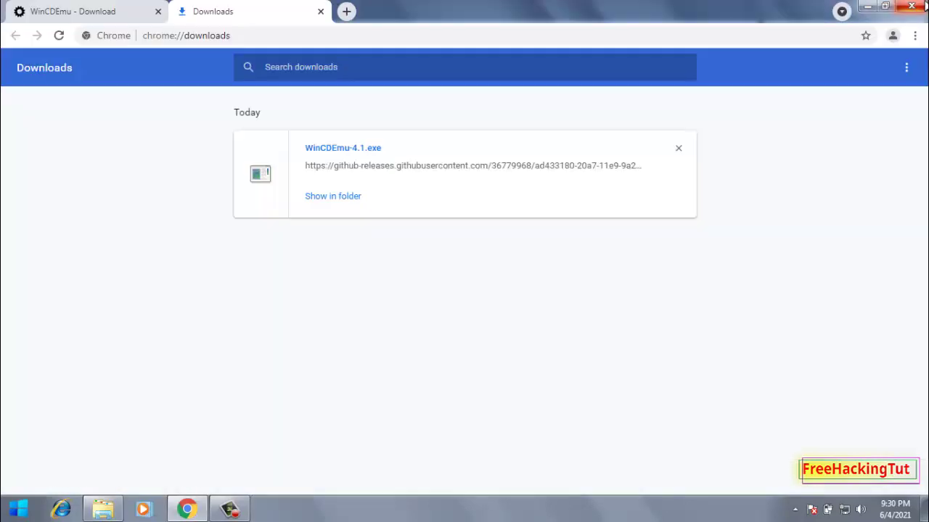
# Close the browser and open the desktop's 'iso imAGE' folder.
pyautogui.click(913, 7)
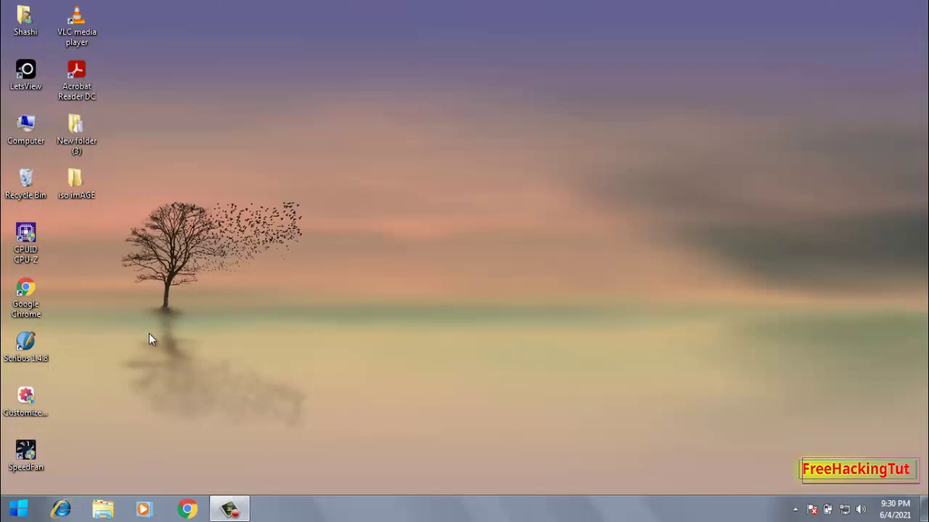
pyautogui.doubleClick(75, 181)
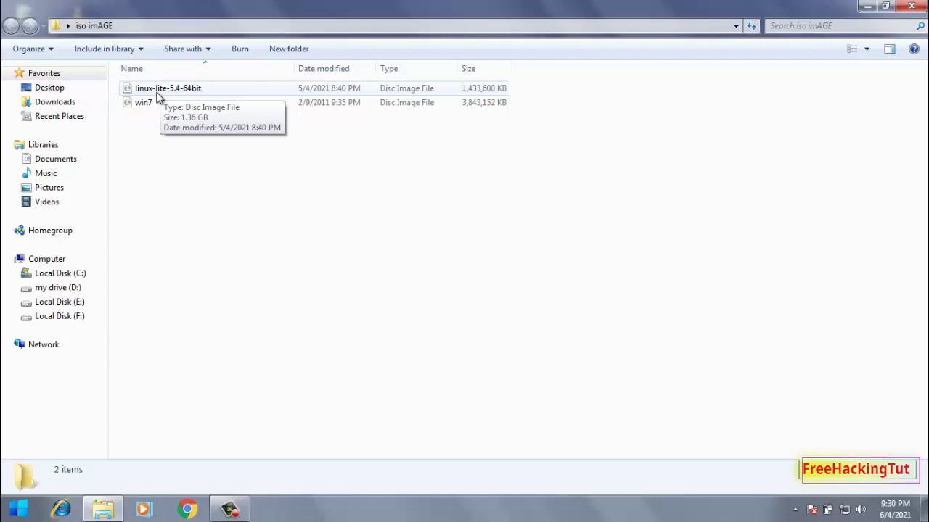
# Mount linux-lite-5.4-64bit with 'Select drive letter & mount', keeping drive V: and Data disc.
pyautogui.rightClick(159, 98)
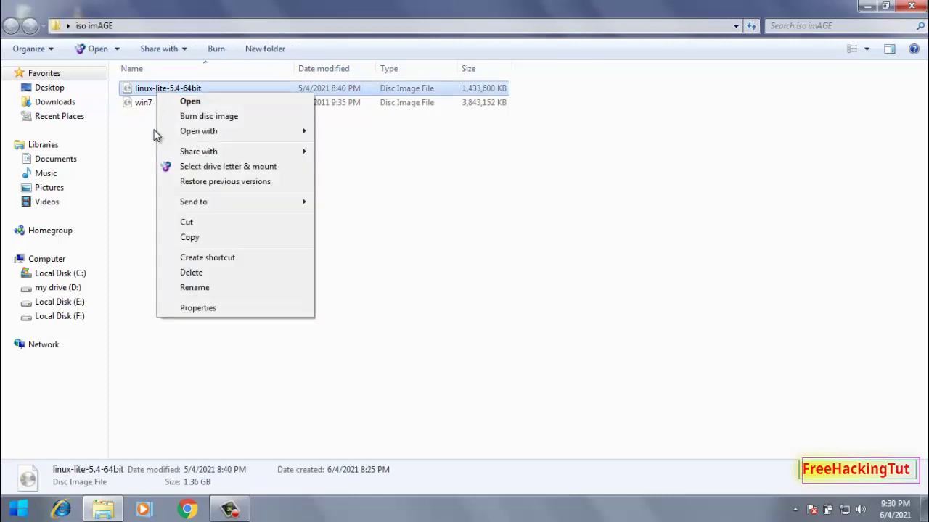
pyautogui.click(213, 167)
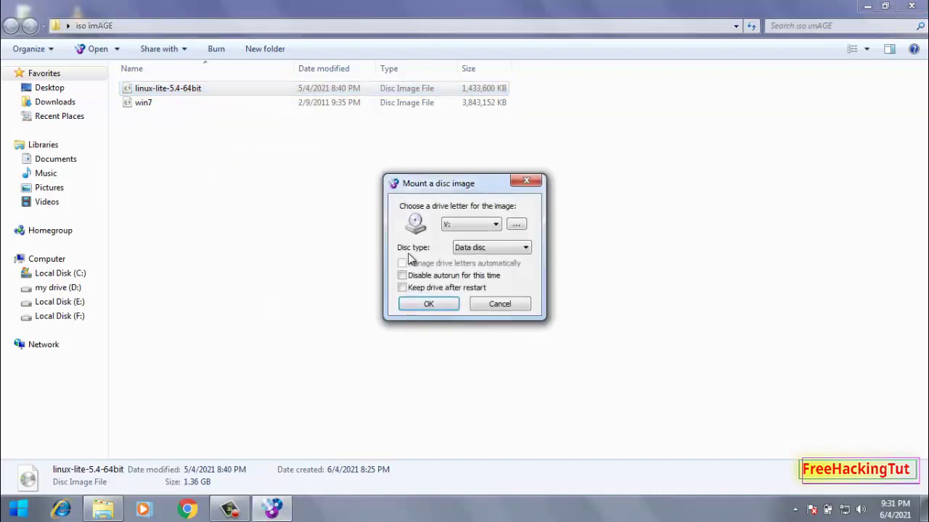
pyautogui.click(471, 225)
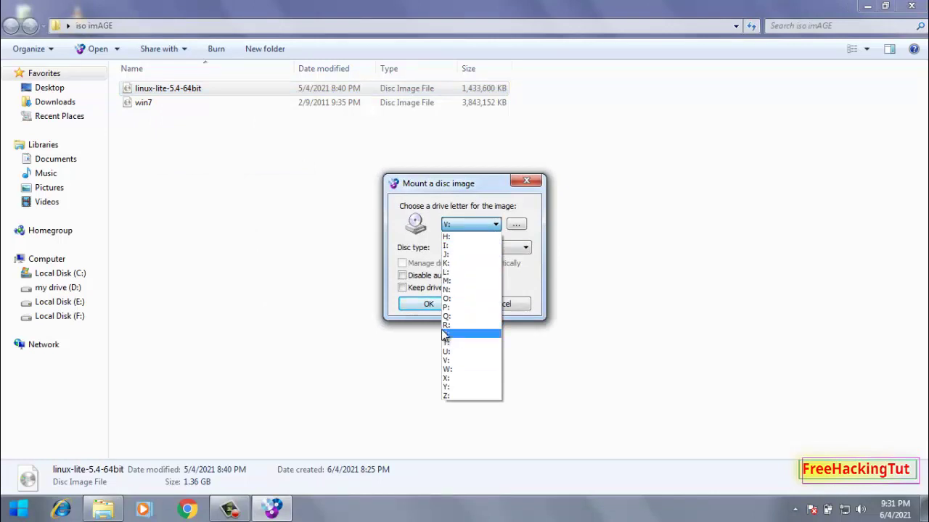
pyautogui.click(406, 231)
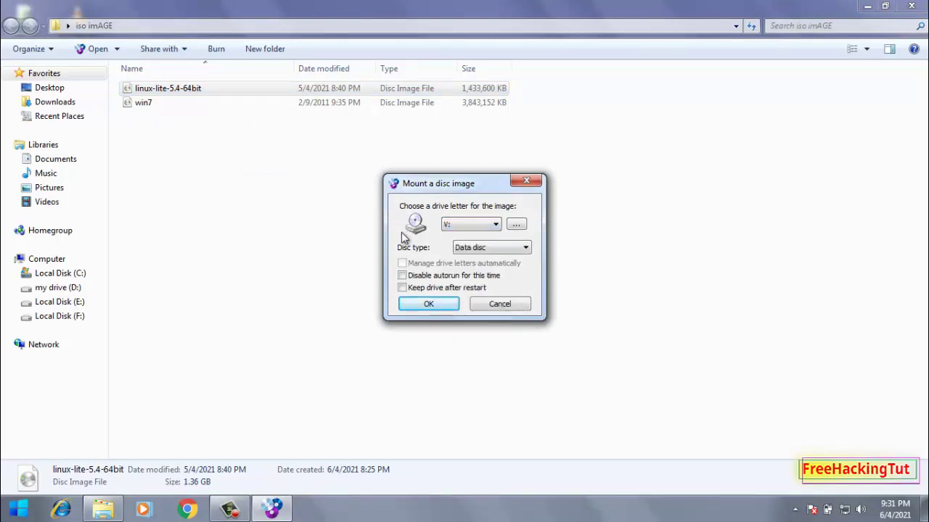
# Confirm the V: mount and open the Linux Lite 5.4 drive's files from AutoPlay.
pyautogui.click(428, 305)
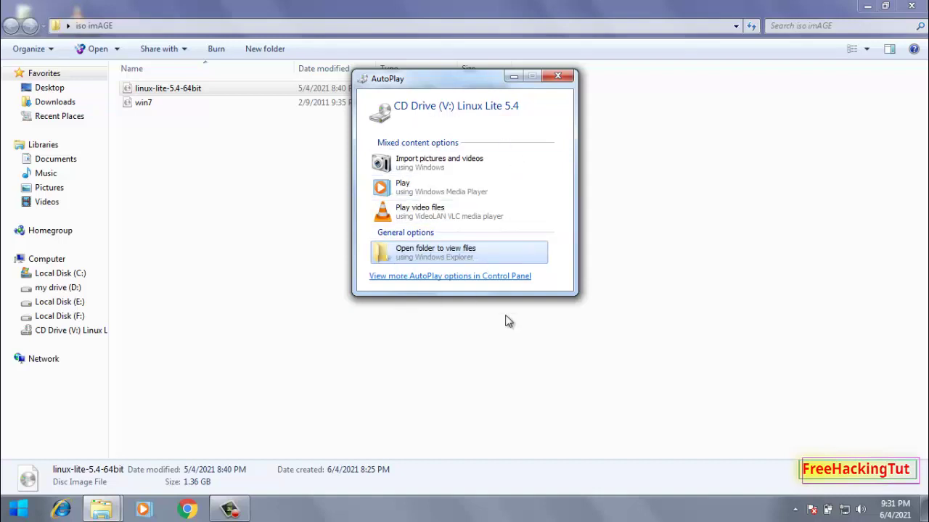
pyautogui.click(422, 254)
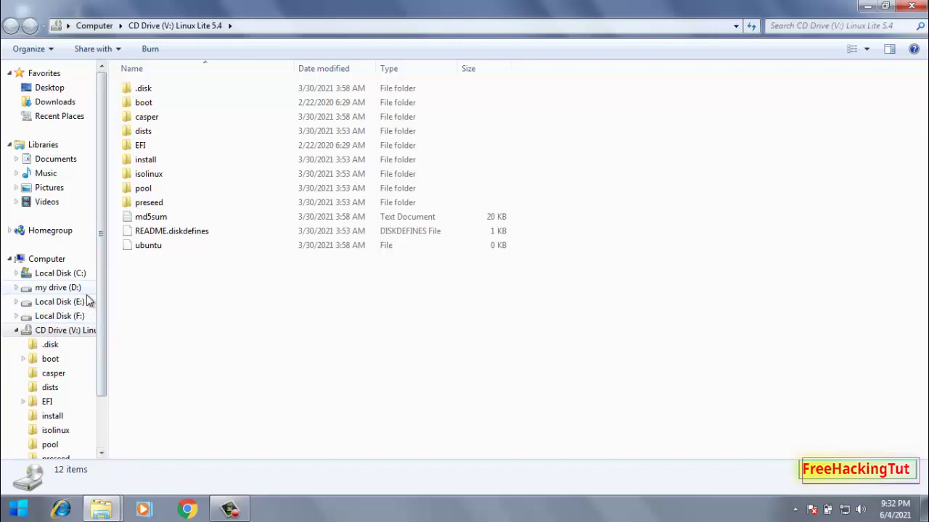
# Eject CD Drive (V:) Linux Lite 5.4 from the Computer drive list.
pyautogui.click(46, 260)
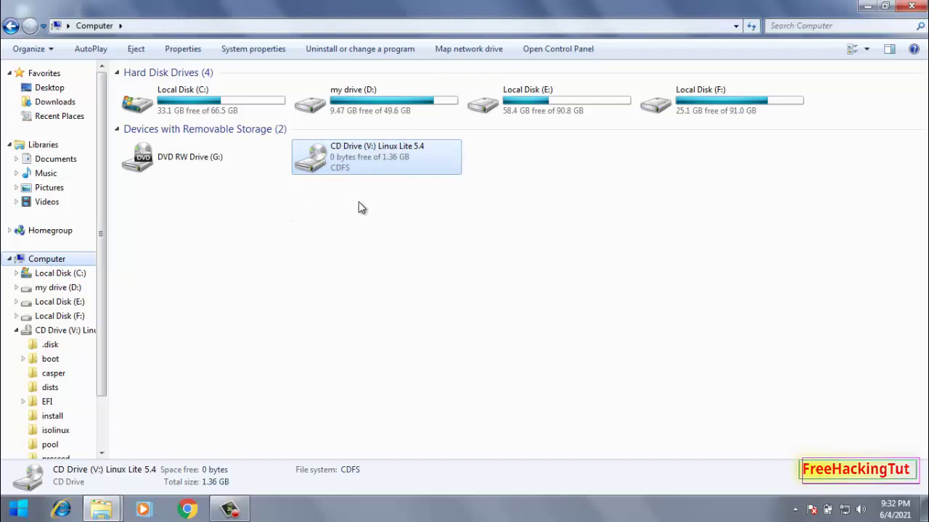
pyautogui.click(328, 246)
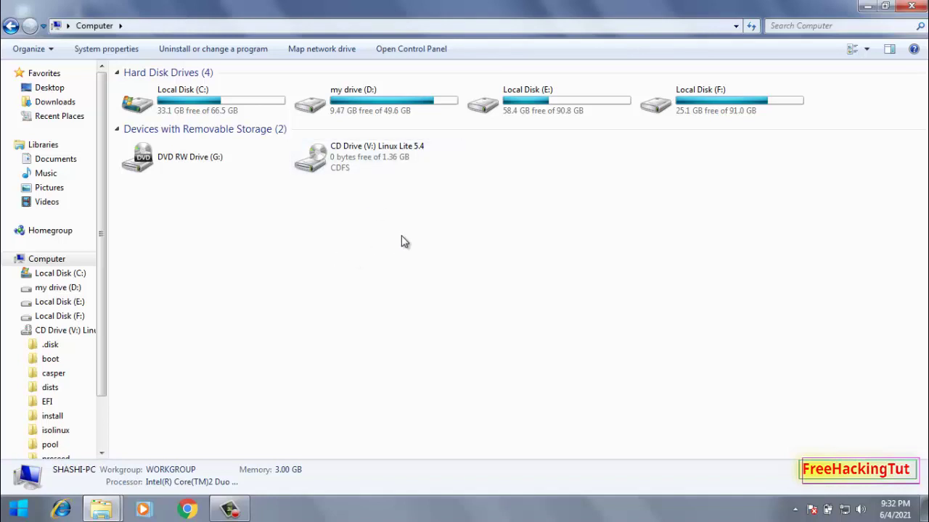
pyautogui.click(344, 163)
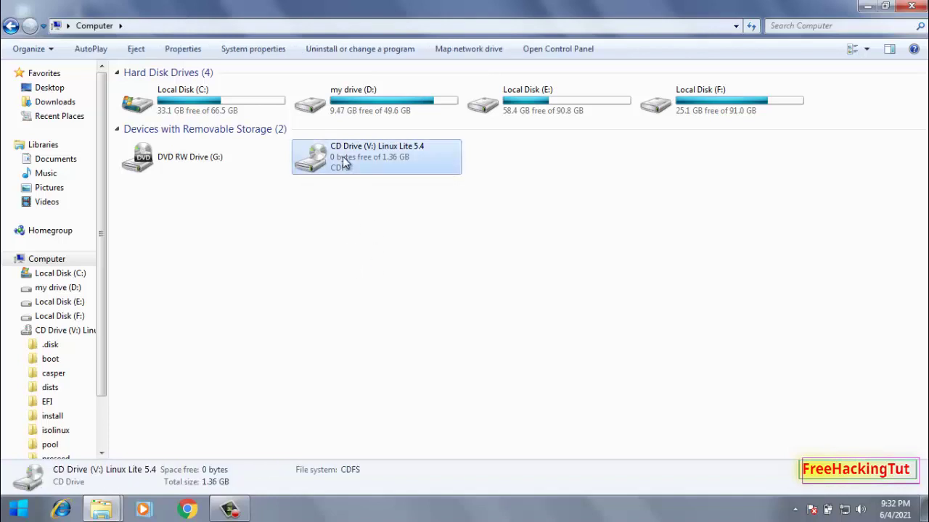
pyautogui.doubleClick(344, 163)
pyautogui.click(10, 26)
pyautogui.rightClick(348, 167)
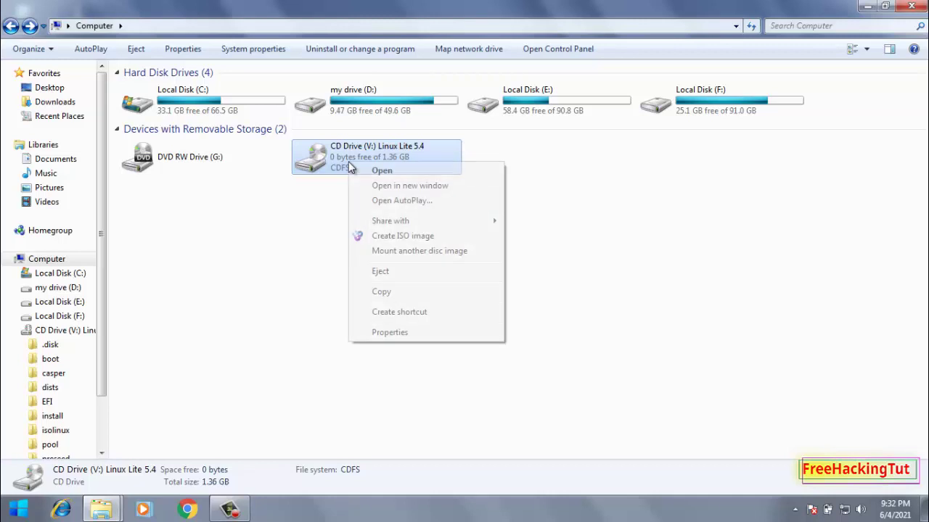
pyautogui.click(380, 271)
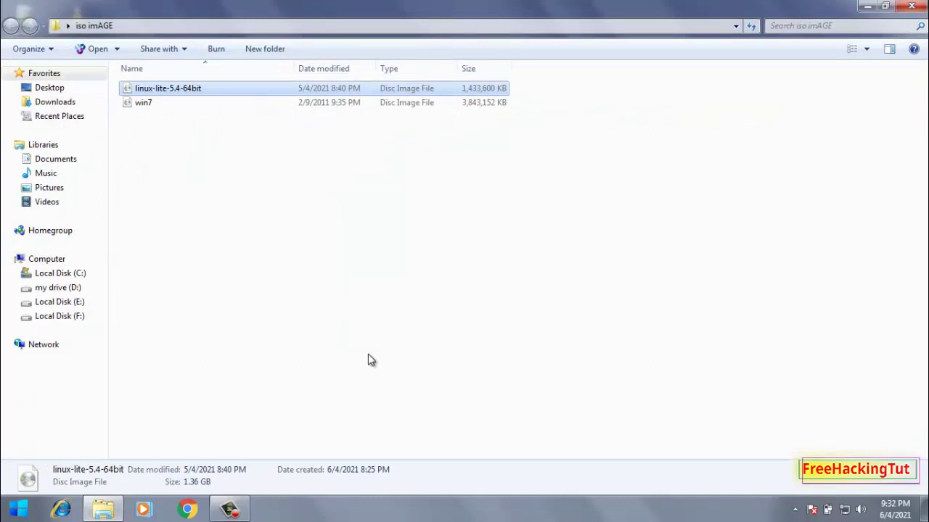
# Mount the win7 image on drive V: through the 'Mount a disc image' dialog.
pyautogui.doubleClick(141, 105)
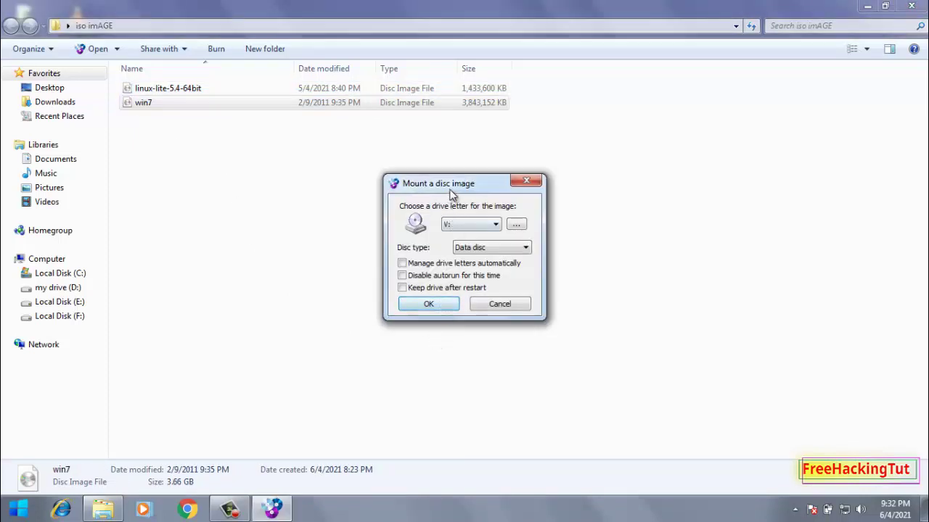
pyautogui.moveTo(447, 175); pyautogui.dragTo(413, 141)
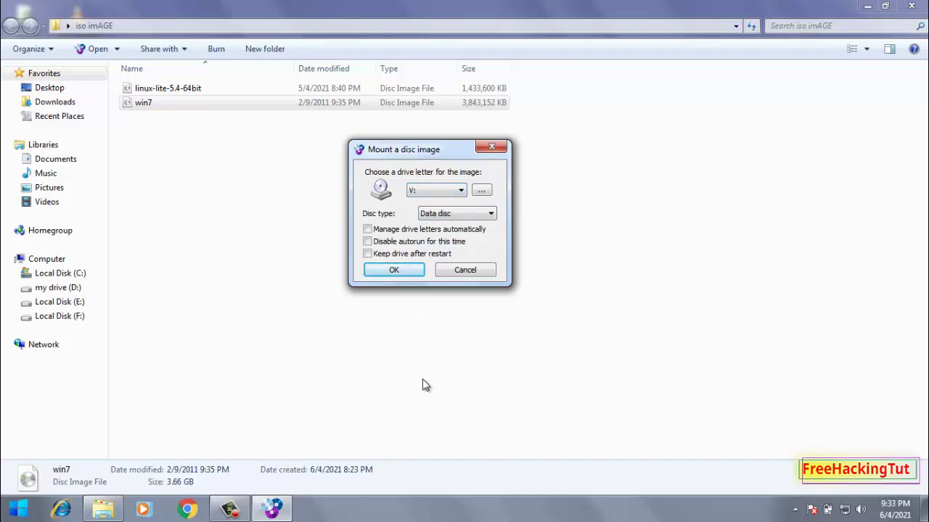
pyautogui.click(397, 270)
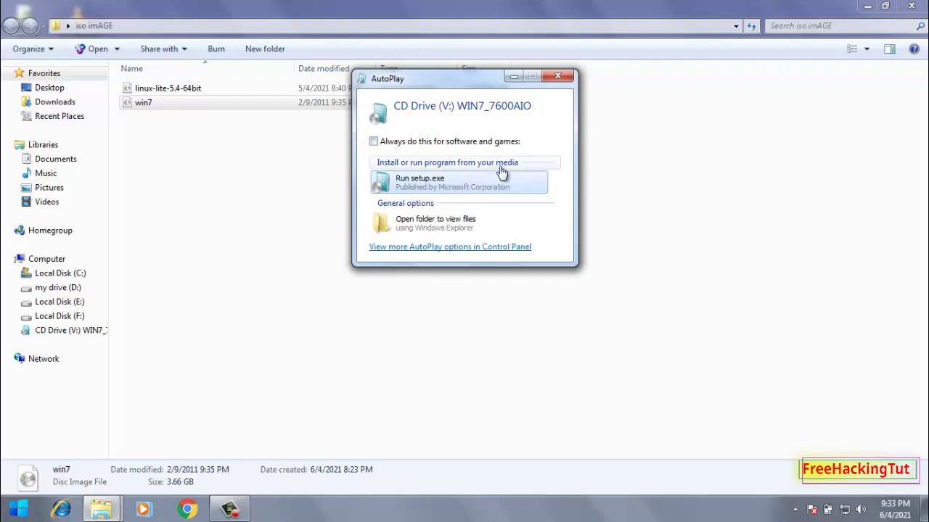
# Open the WIN7_7600AIO drive's files from the AutoPlay window.
pyautogui.click(452, 229)
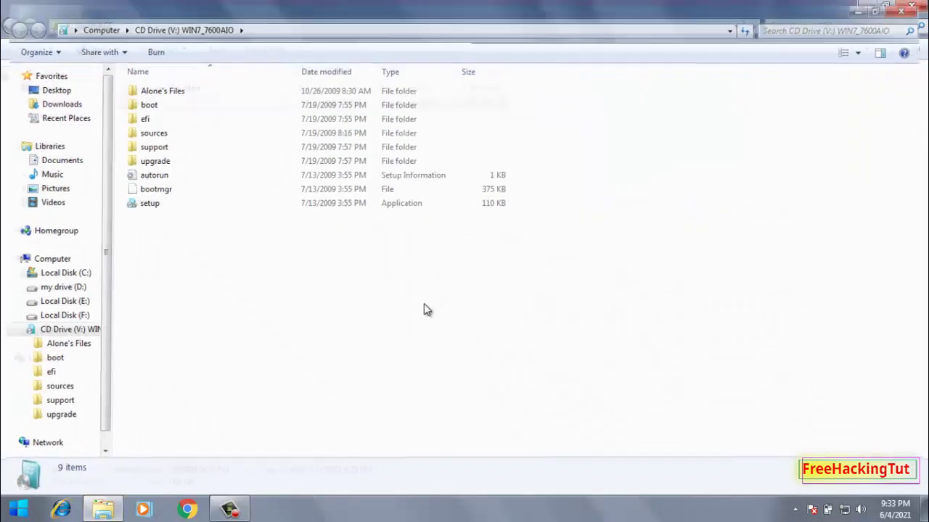